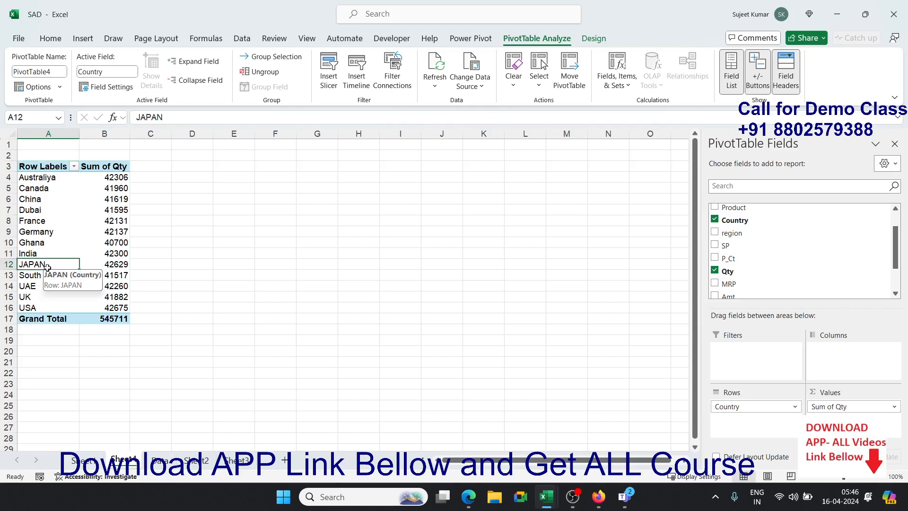
# Group Canada and USA in the pivot table's country list and remove the original Country field from the rows.
pyautogui.click(48, 286)
pyautogui.click(40, 296)
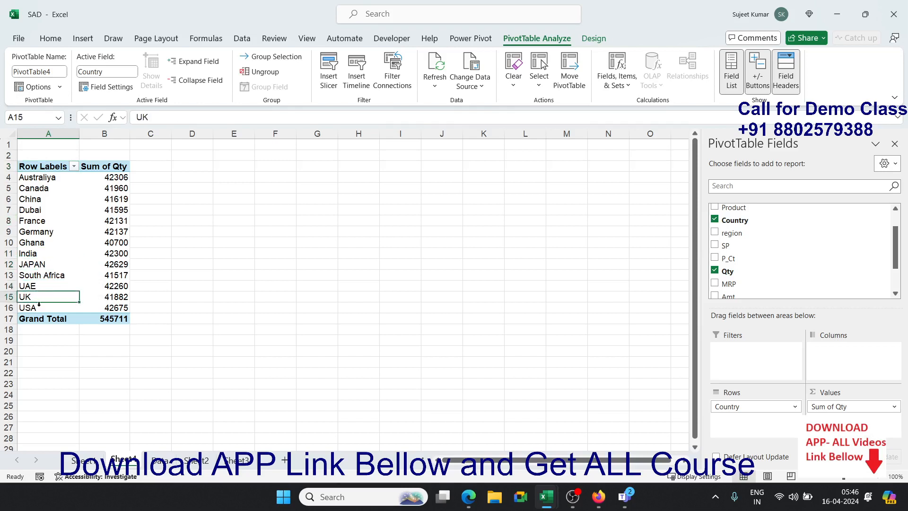
pyautogui.click(47, 279)
pyautogui.click(48, 200)
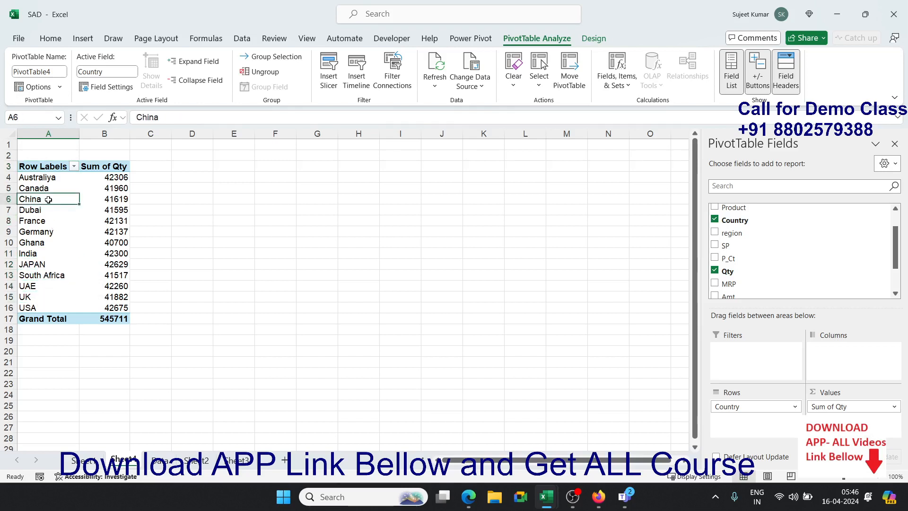
pyautogui.click(48, 189)
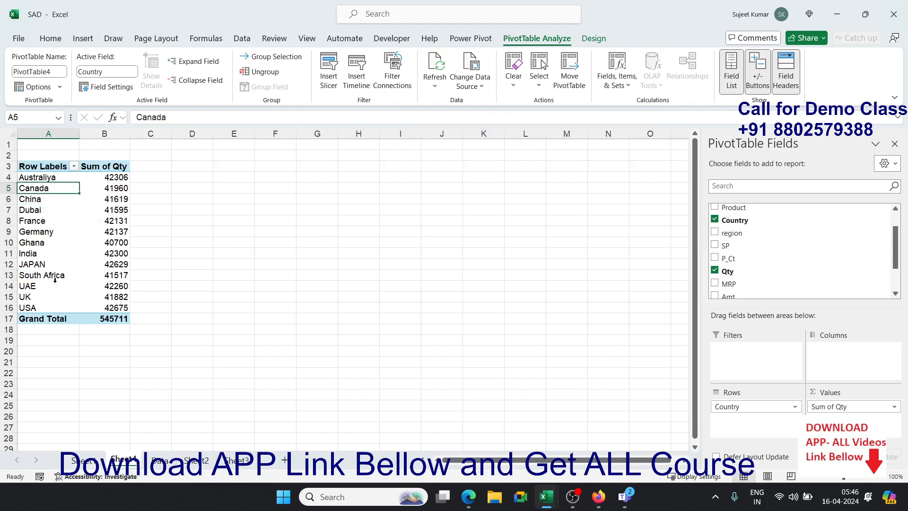
pyautogui.keyDown('ctrl'); pyautogui.click(43, 308); pyautogui.keyUp('ctrl')
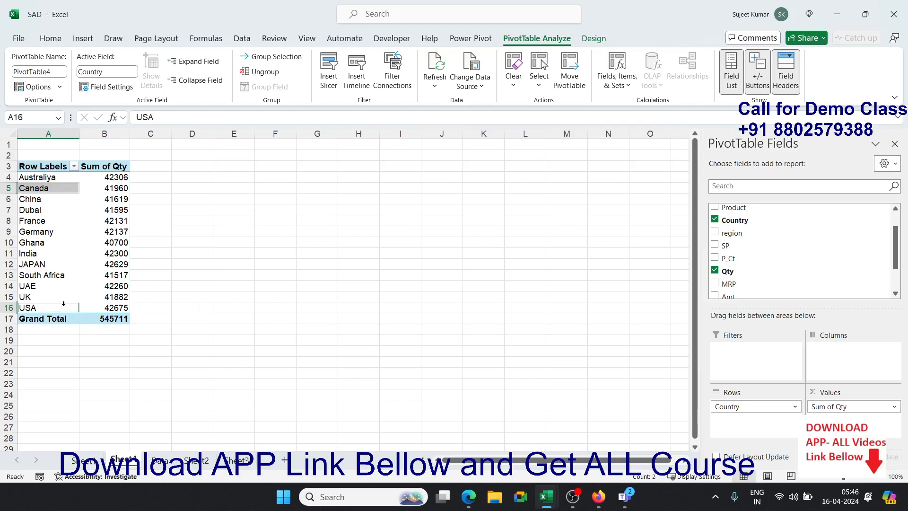
pyautogui.rightClick(62, 188)
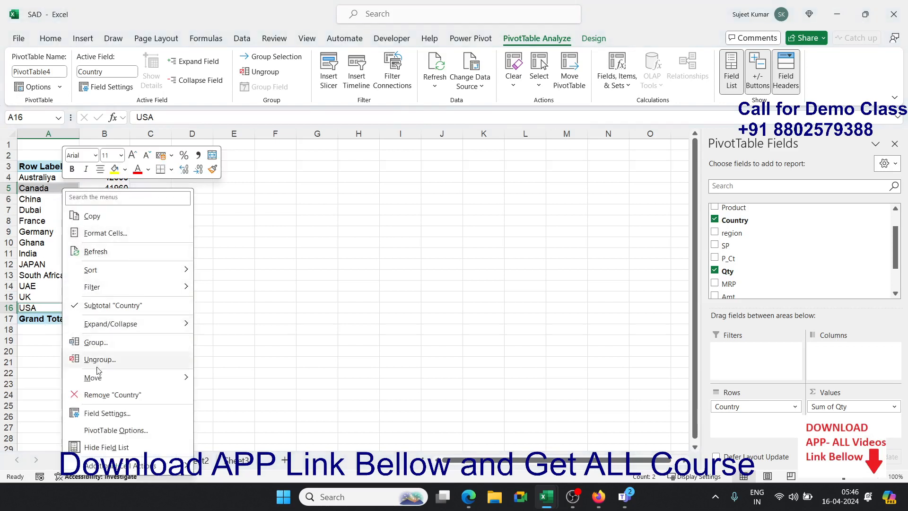
pyautogui.click(90, 343)
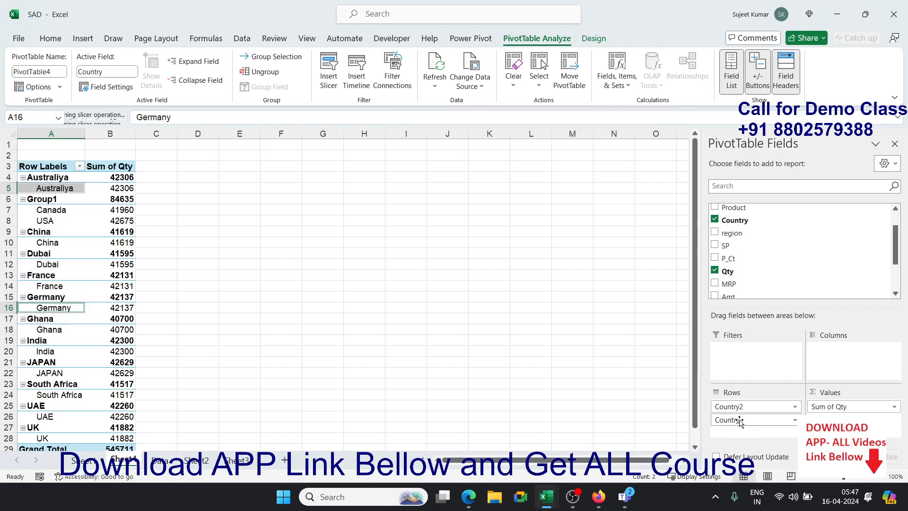
pyautogui.moveTo(739, 419); pyautogui.dragTo(808, 303)
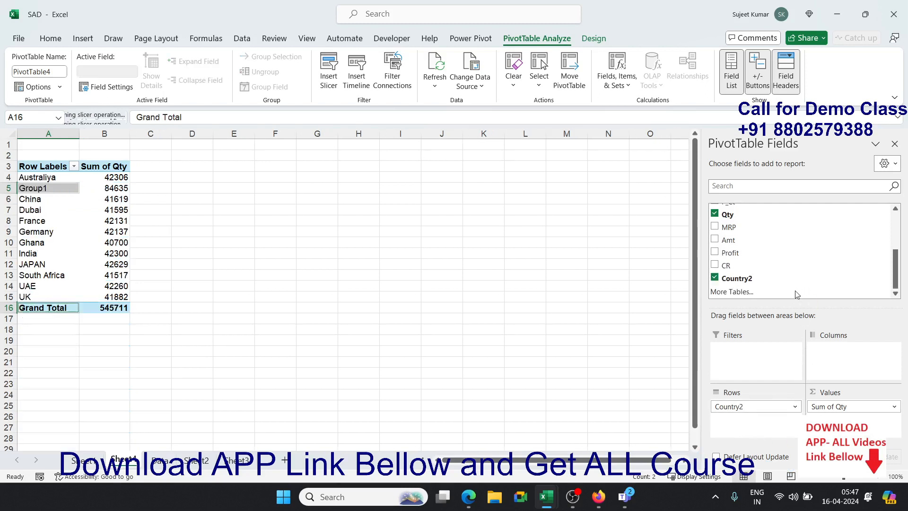
# Rename the Group1 row label to USA-CA.
pyautogui.click(50, 190)
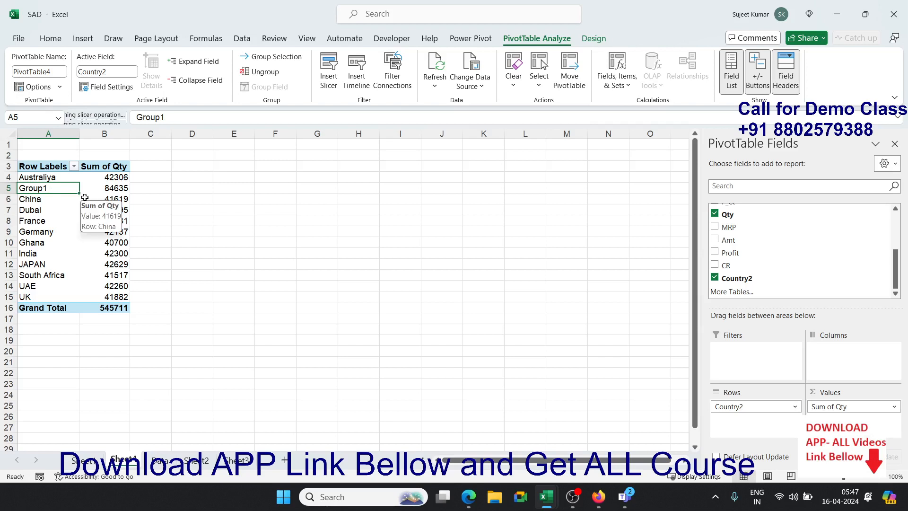
pyautogui.write('USA-')
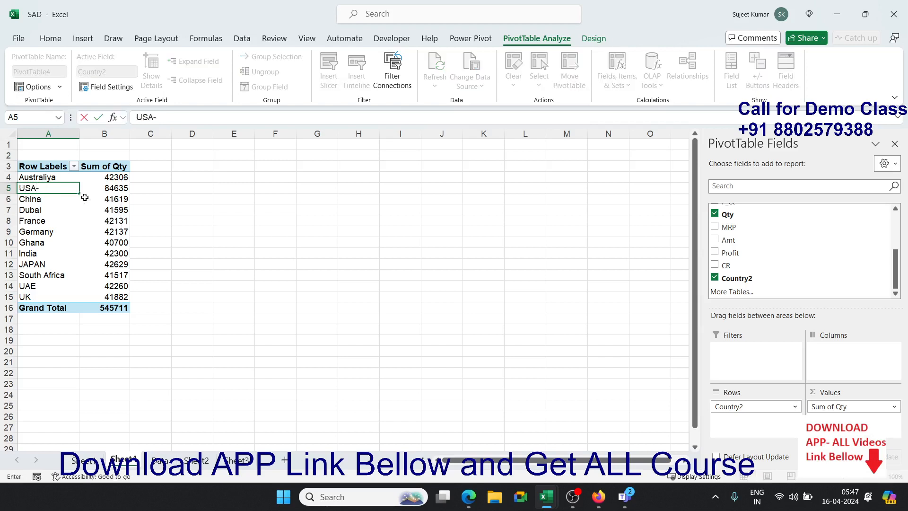
pyautogui.write('CA')
pyautogui.press('Return')
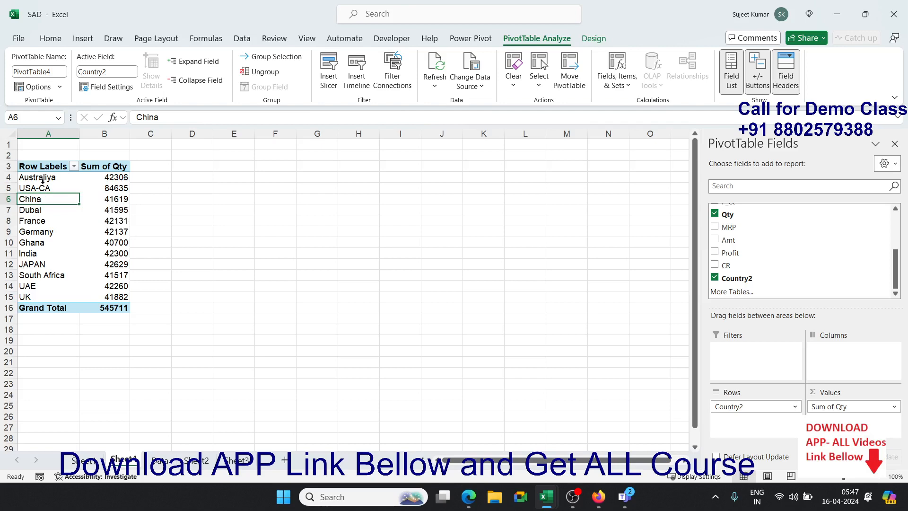
# Create another pivot table on a new worksheet from the full data range of the Data sheet.
pyautogui.click(163, 460)
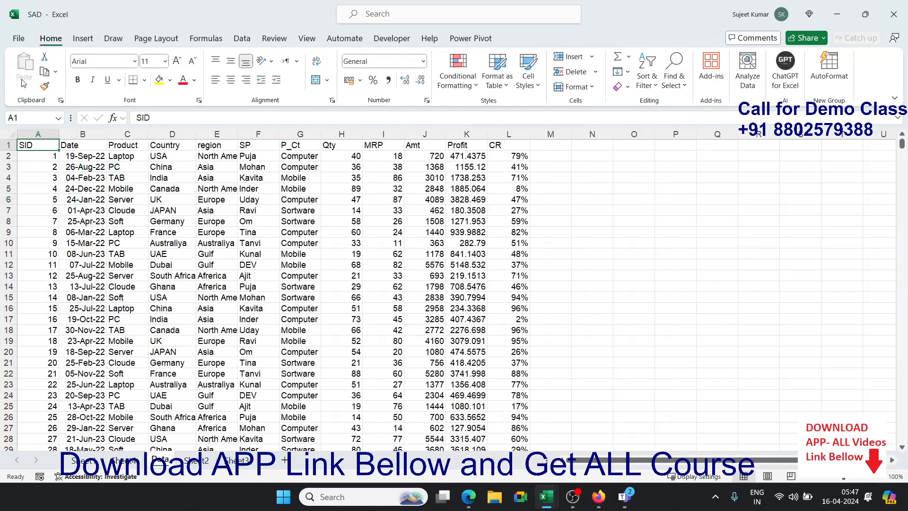
pyautogui.click(392, 134)
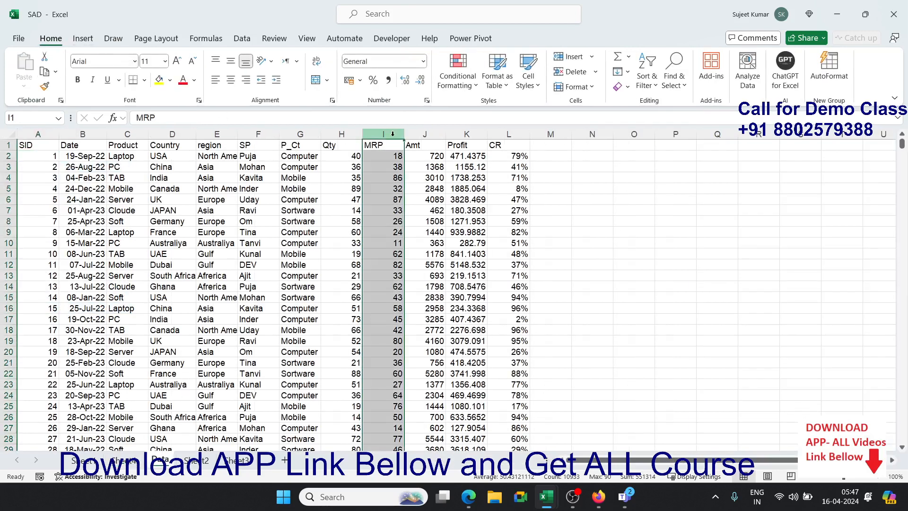
pyautogui.click(388, 176)
pyautogui.click(83, 39)
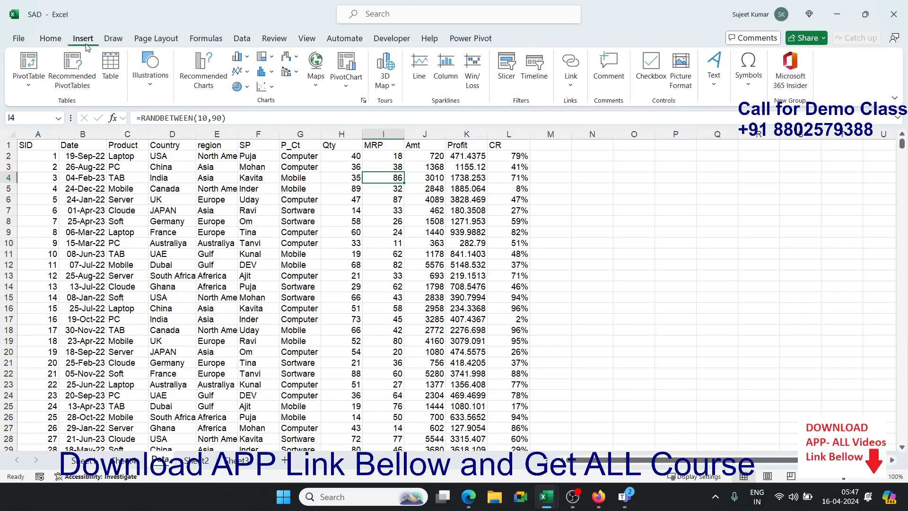
pyautogui.click(28, 64)
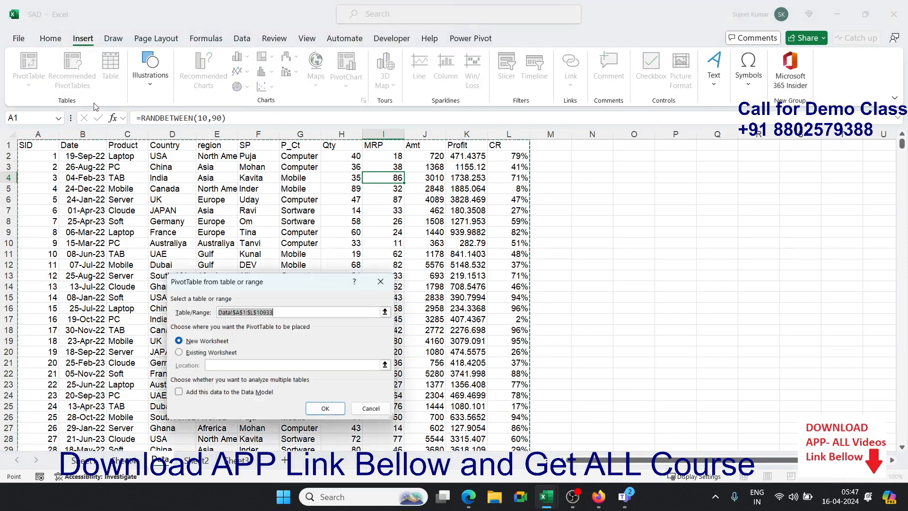
pyautogui.click(332, 413)
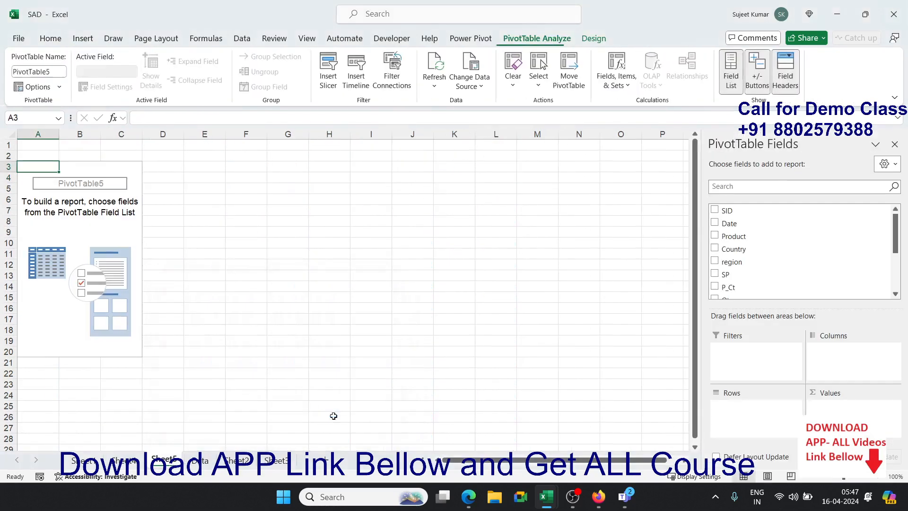
# Add MRP to the rows and Qty to the values of the new pivot table.
pyautogui.scroll(-3, 886, 260)
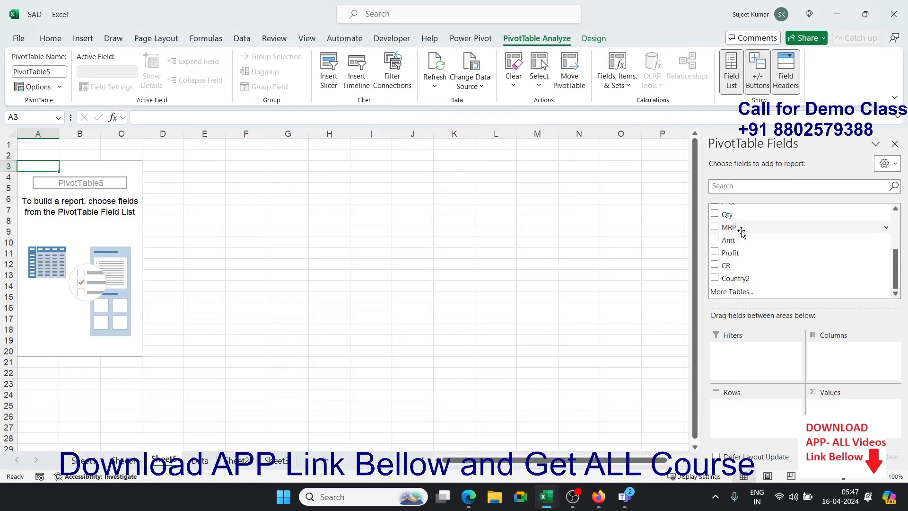
pyautogui.moveTo(740, 228); pyautogui.dragTo(752, 407)
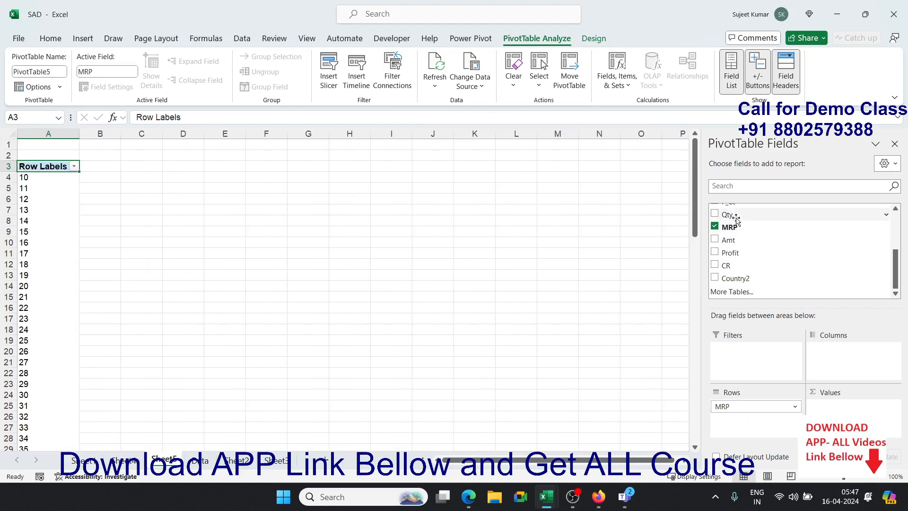
pyautogui.moveTo(730, 215); pyautogui.dragTo(853, 409)
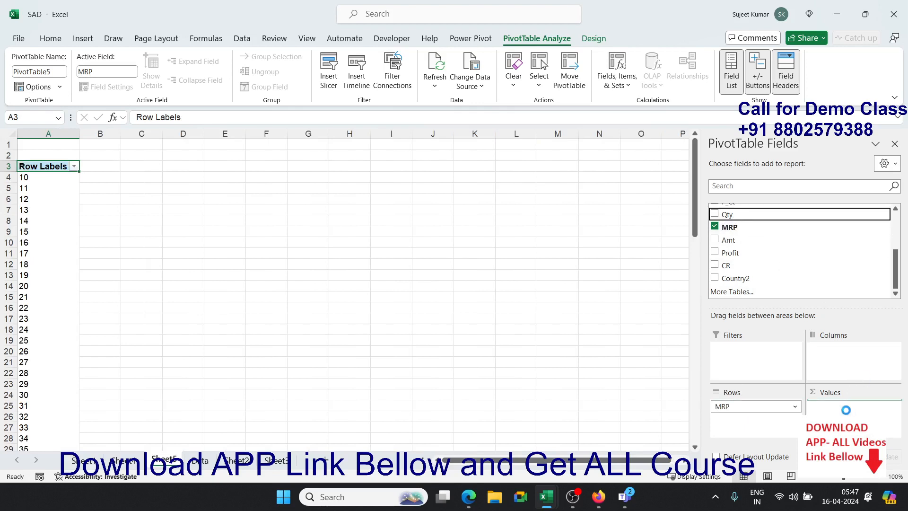
# Examine the quantity totals listed for each individual MRP value.
pyautogui.click(48, 181)
pyautogui.click(106, 178)
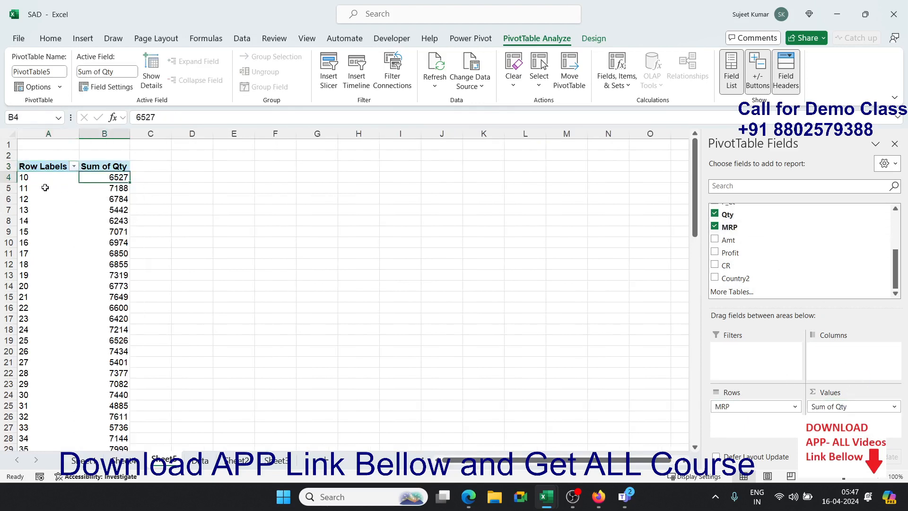
pyautogui.click(45, 188)
pyautogui.click(114, 188)
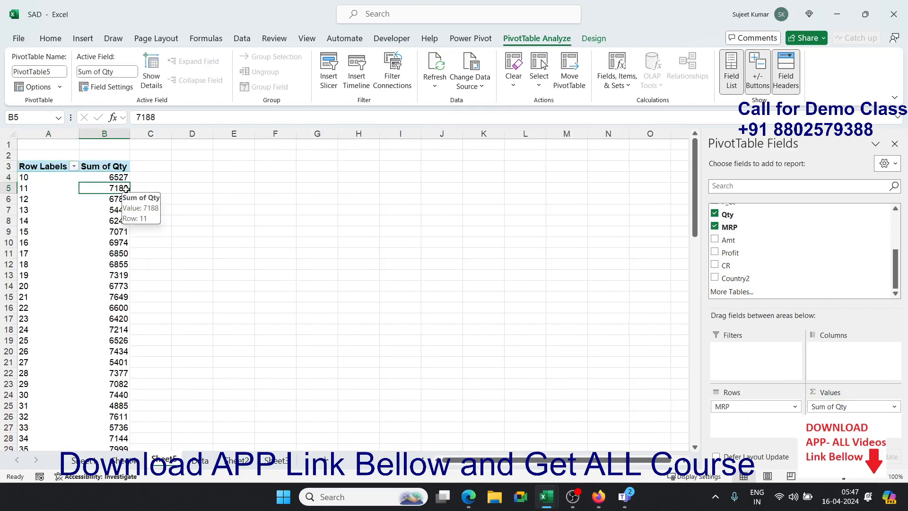
pyautogui.click(31, 179)
pyautogui.scroll(-13, 64, 250)
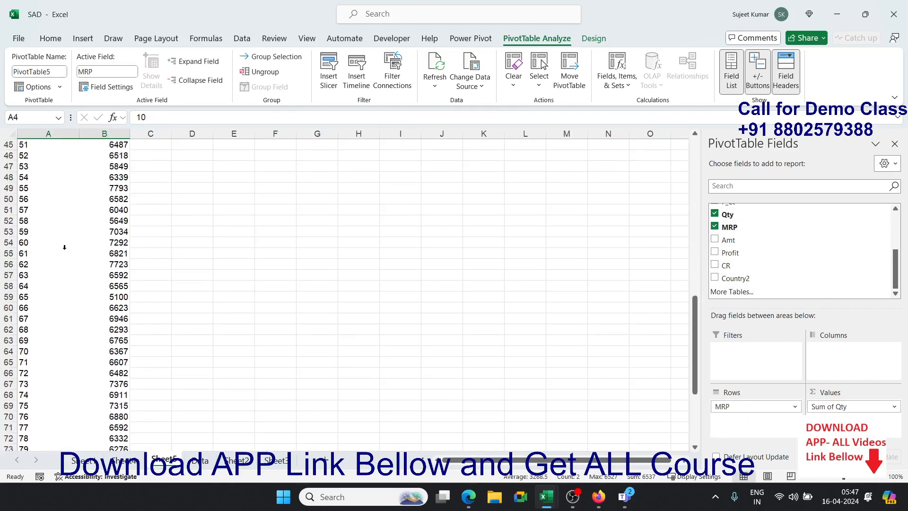
pyautogui.scroll(8, 64, 248)
pyautogui.scroll(5, 64, 247)
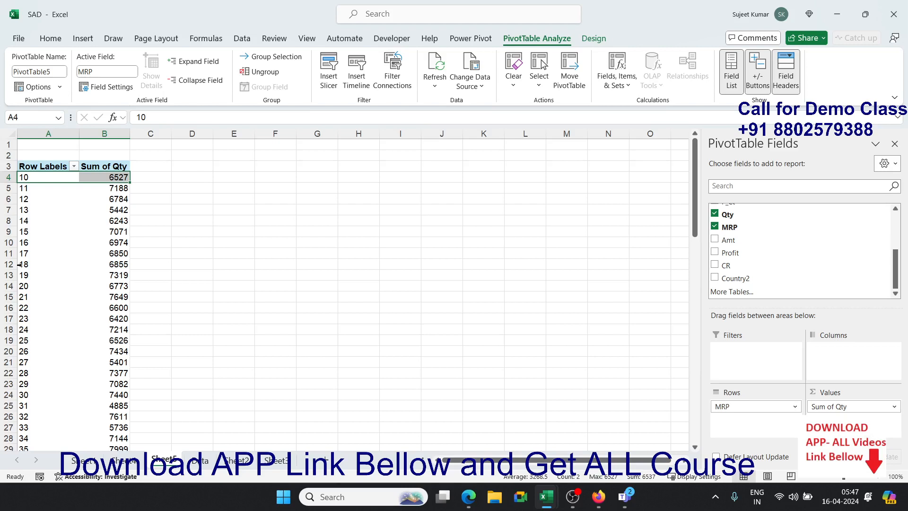
# Group the MRP row labels from 10 to 100 in intervals of 10.
pyautogui.click(57, 224)
pyautogui.click(41, 208)
pyautogui.rightClick(42, 210)
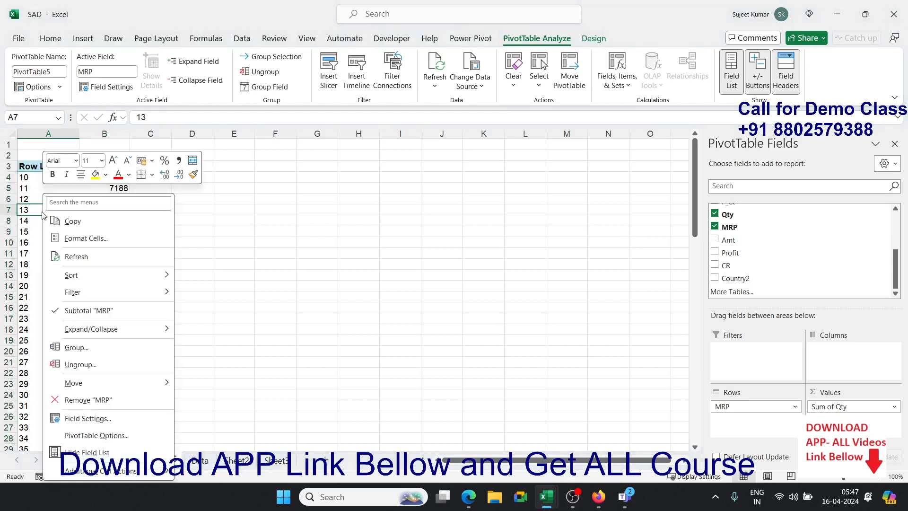
pyautogui.click(85, 347)
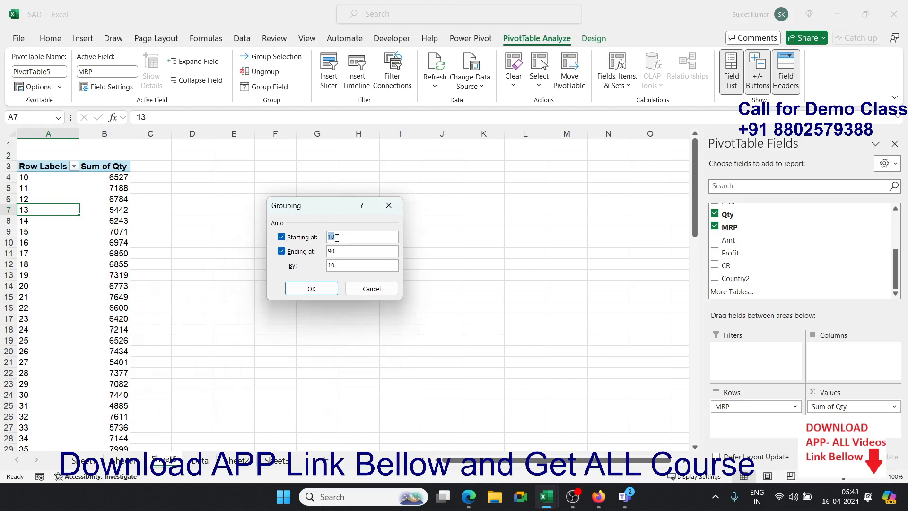
pyautogui.write('0')
pyautogui.write('10')
pyautogui.click(313, 288)
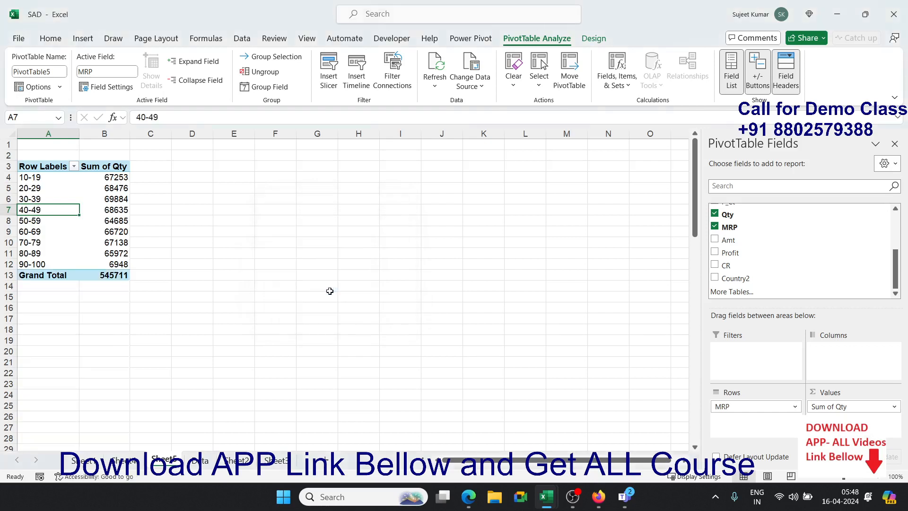
# Review the grouped MRP ranges and their quantity totals.
pyautogui.click(54, 180)
pyautogui.click(50, 187)
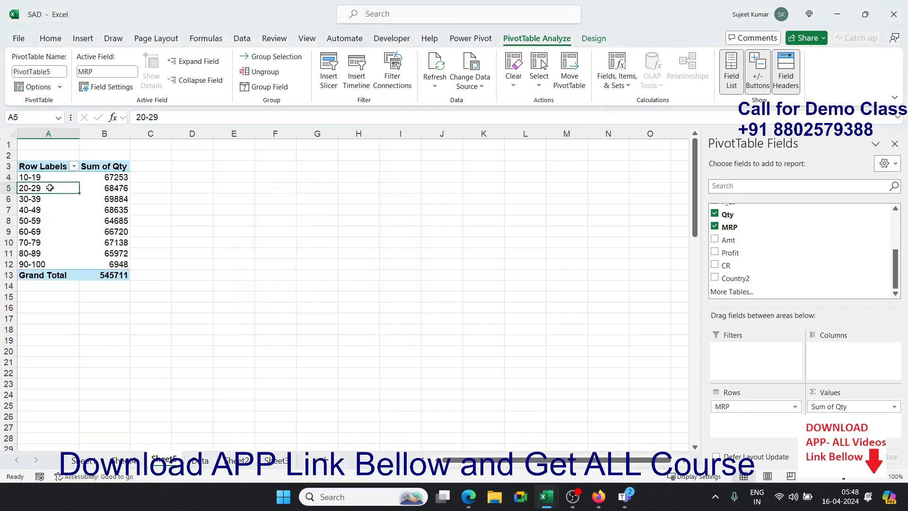
pyautogui.click(49, 196)
pyautogui.click(105, 188)
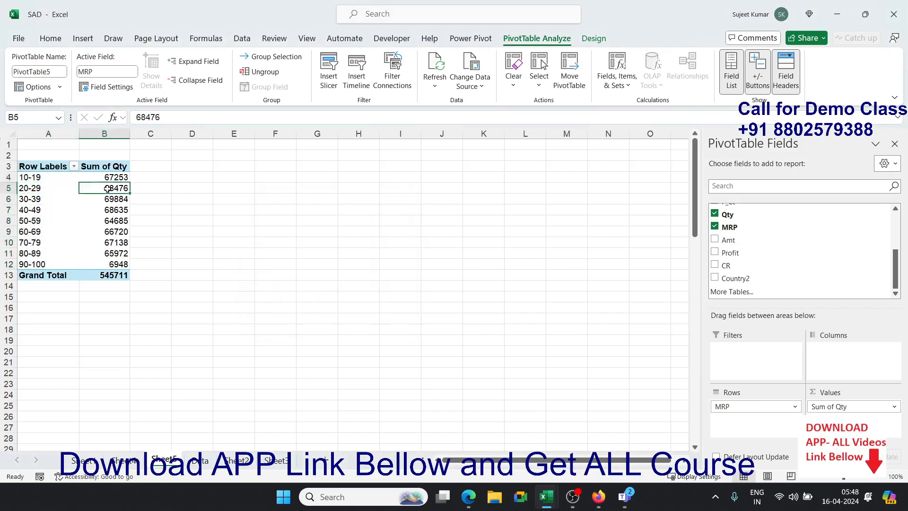
pyautogui.click(111, 210)
pyautogui.click(113, 221)
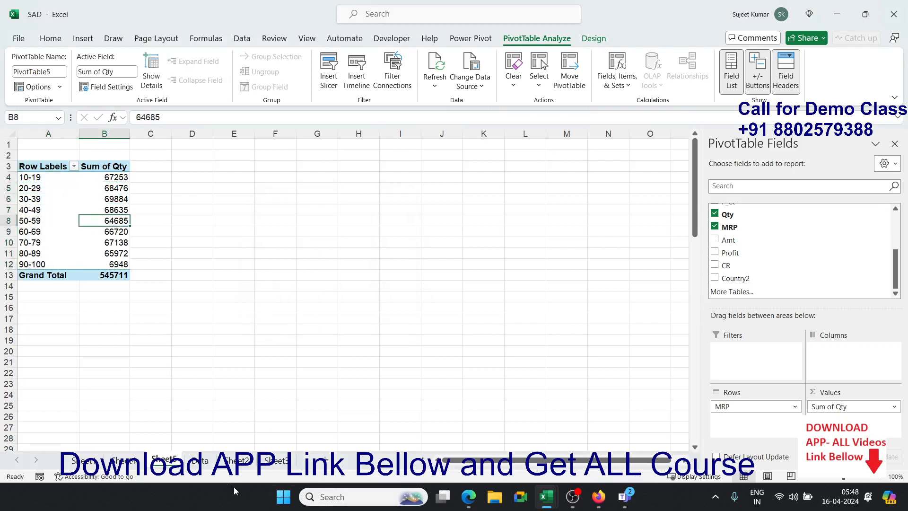
# Insert a further pivot table on a new worksheet from the Data sheet for analysing the dates.
pyautogui.click(200, 460)
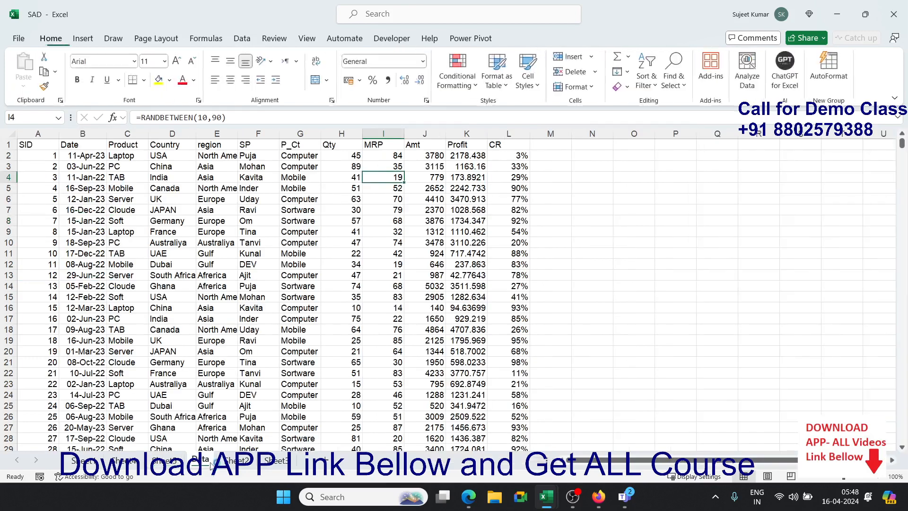
pyautogui.click(85, 187)
pyautogui.click(83, 39)
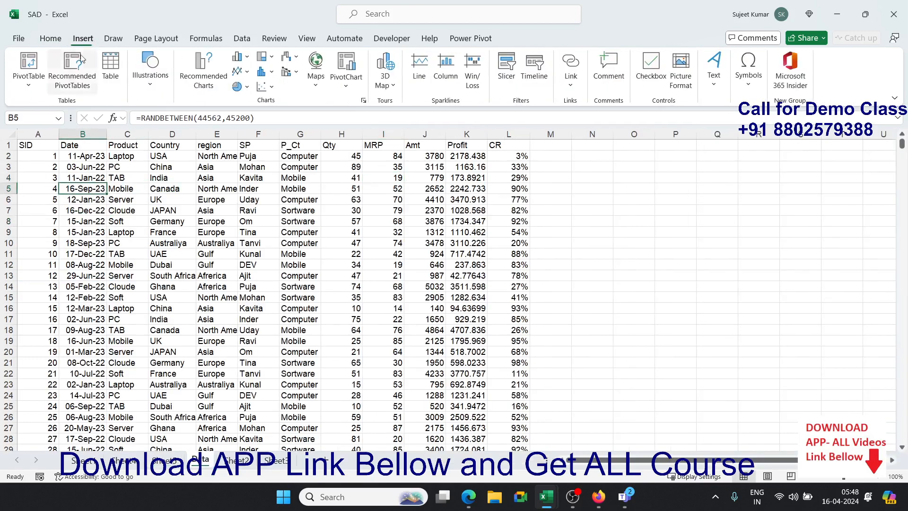
pyautogui.click(28, 66)
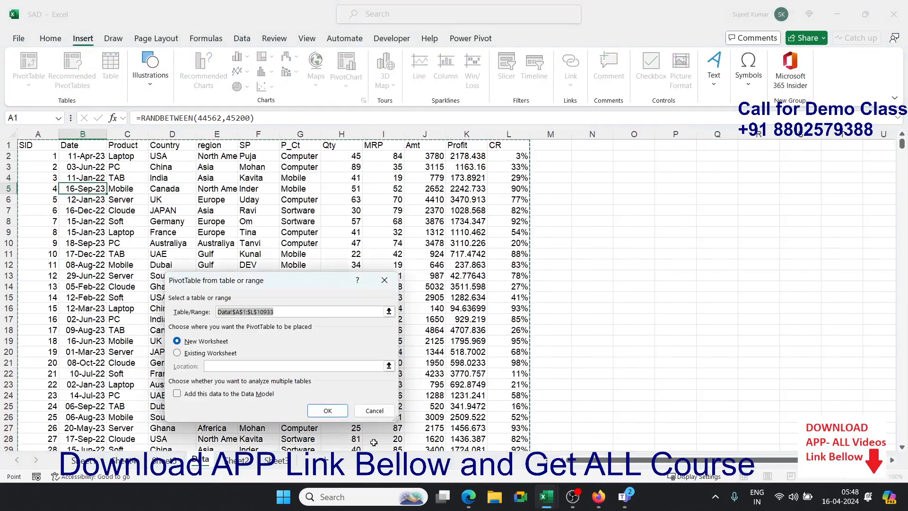
pyautogui.click(326, 409)
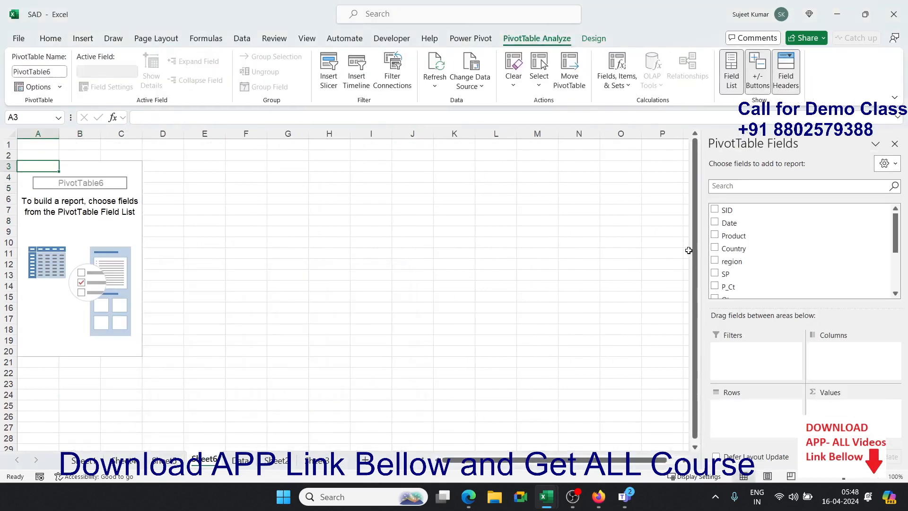
# Add Date to the rows and Qty to the values, and expand the 2022 row into its quarters.
pyautogui.moveTo(729, 223); pyautogui.dragTo(770, 423)
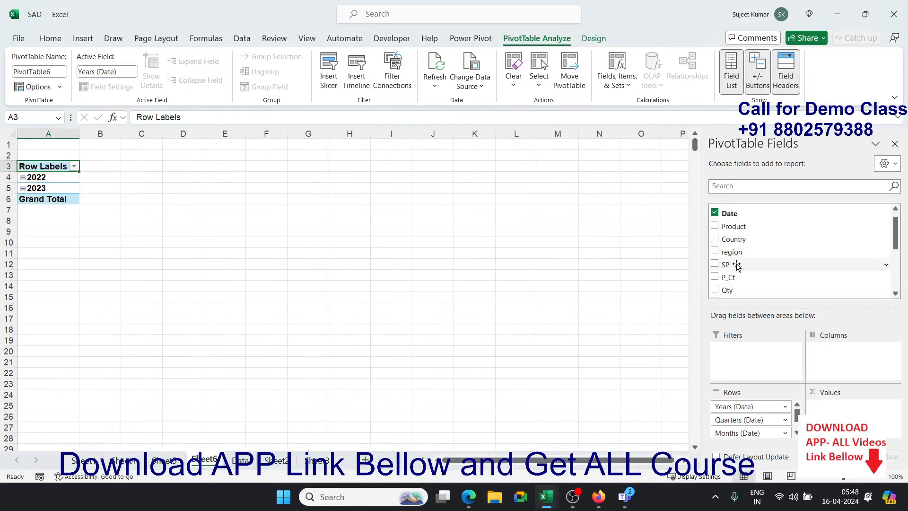
pyautogui.moveTo(728, 290); pyautogui.dragTo(834, 407)
pyautogui.scroll(3, 69, 216)
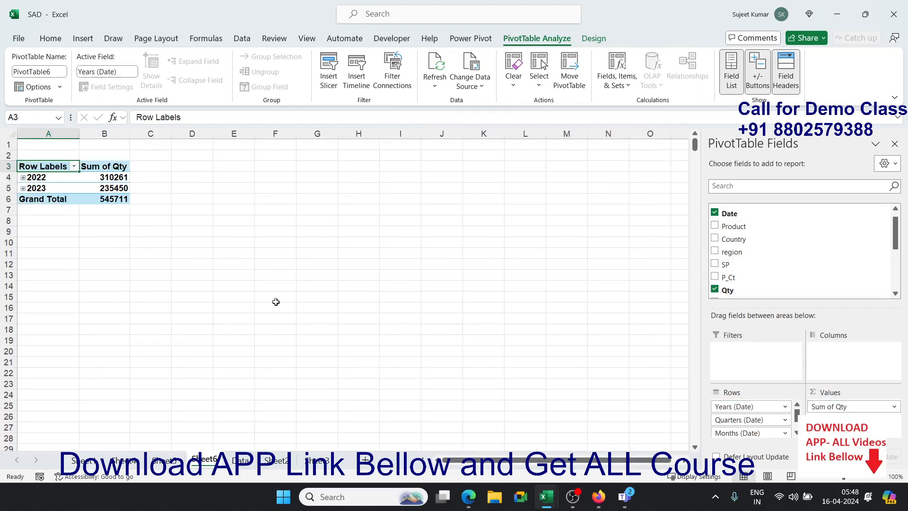
pyautogui.click(23, 178)
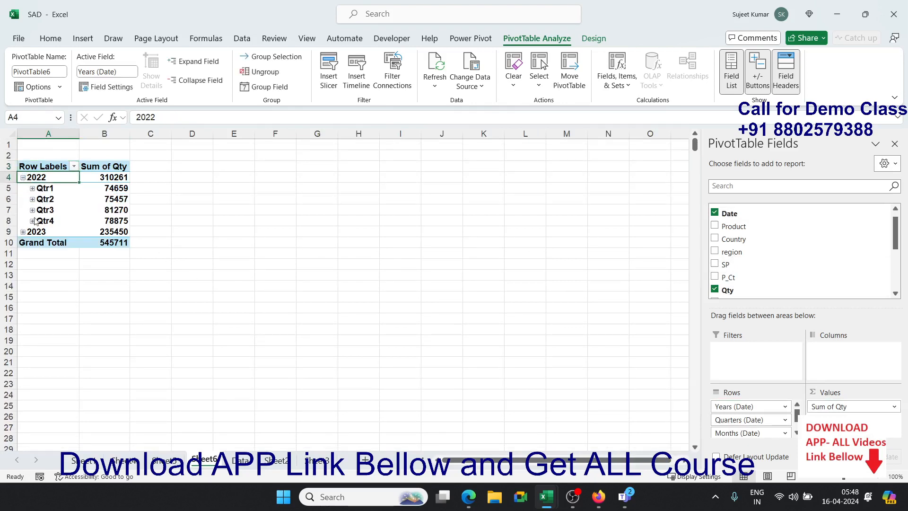
# Expand Qtr2 of 2022 and the 2023 row, and regroup the pivot table's dates by Years only.
pyautogui.click(32, 199)
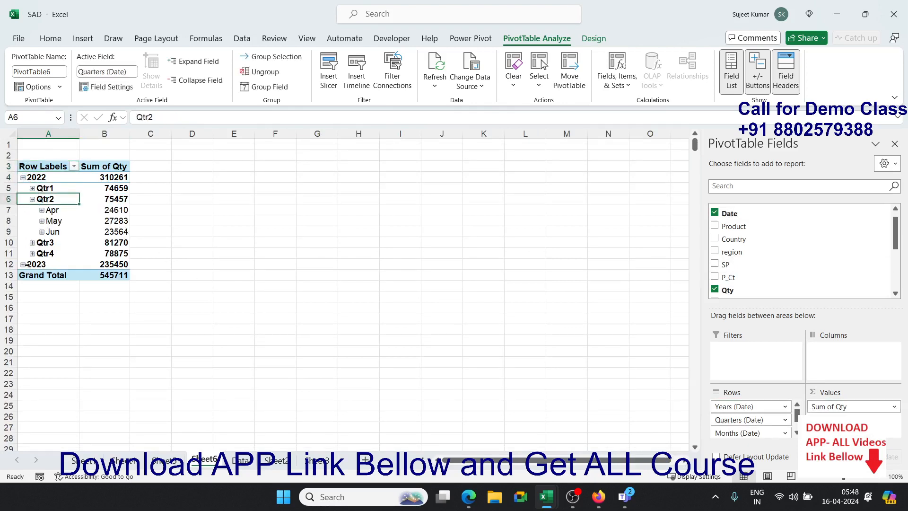
pyautogui.click(22, 264)
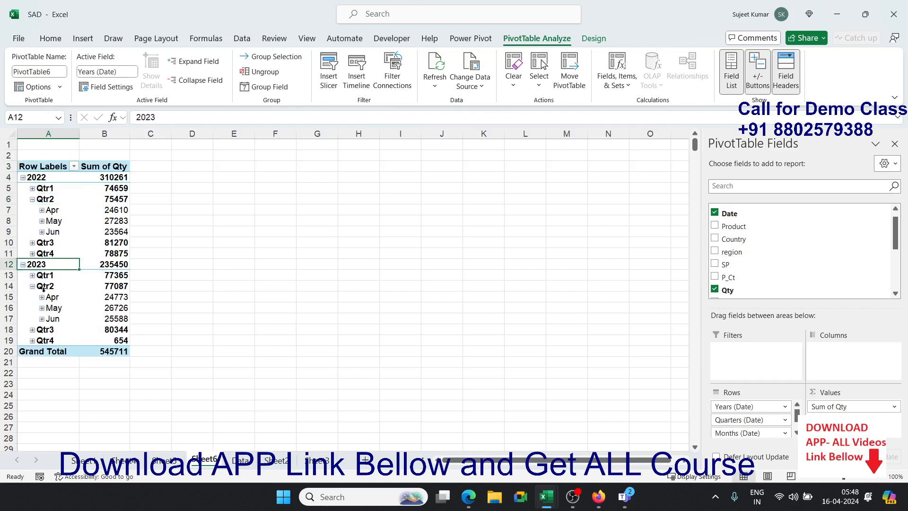
pyautogui.rightClick(52, 210)
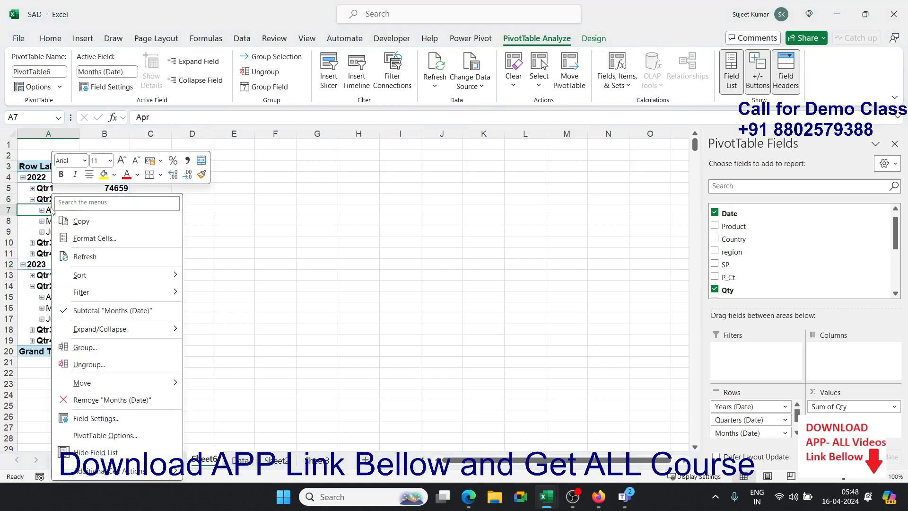
pyautogui.click(85, 347)
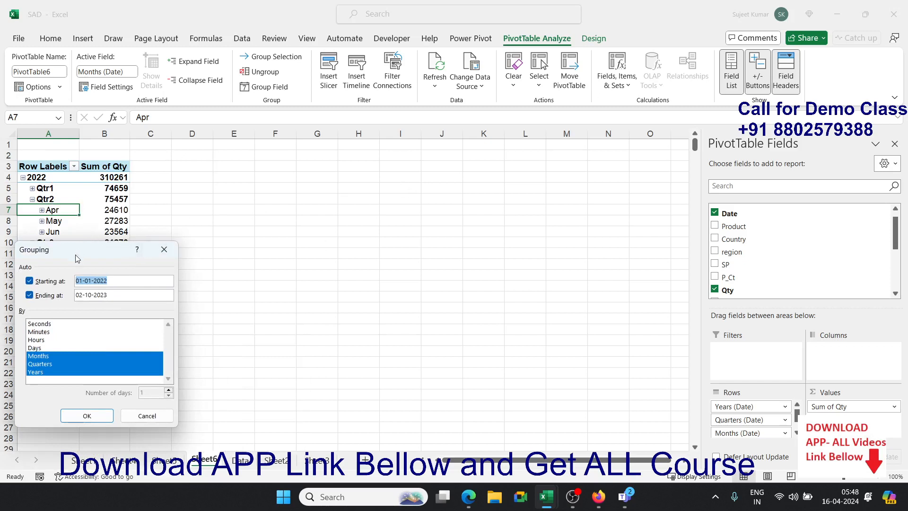
pyautogui.moveTo(77, 258); pyautogui.dragTo(300, 184)
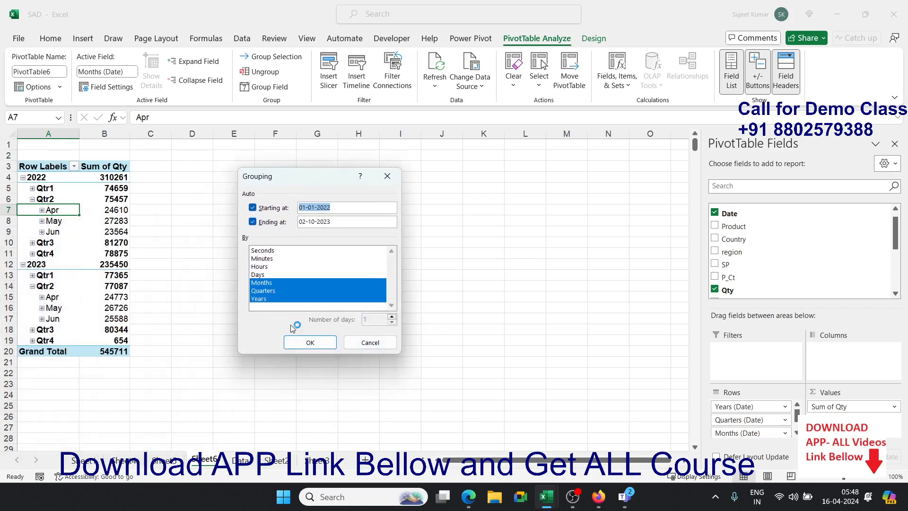
pyautogui.click(261, 282)
pyautogui.click(263, 290)
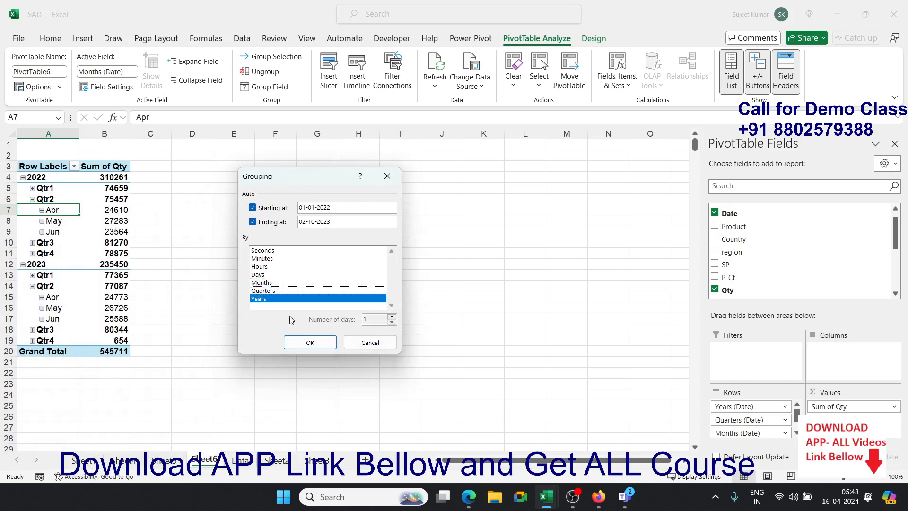
pyautogui.click(311, 342)
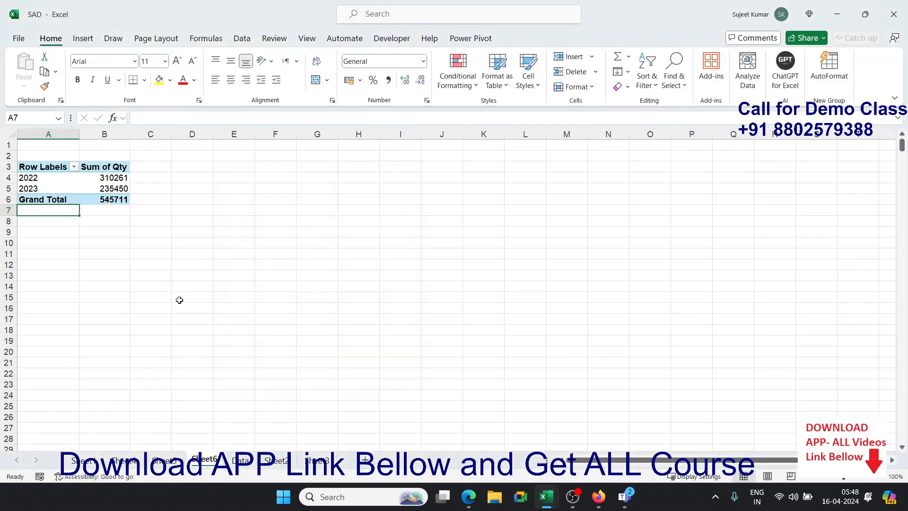
# Regroup the dates by Months and Years, and move Years (Date) from the rows to the columns.
pyautogui.click(74, 185)
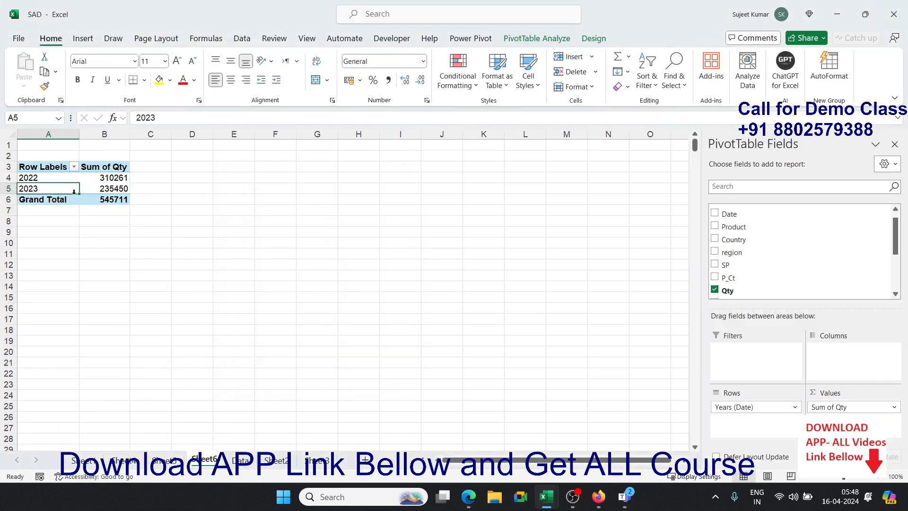
pyautogui.rightClick(74, 192)
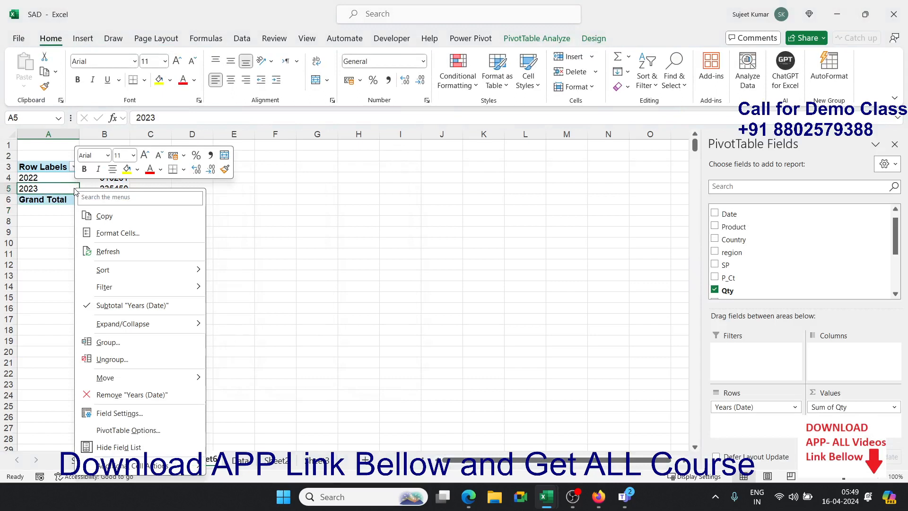
pyautogui.click(154, 342)
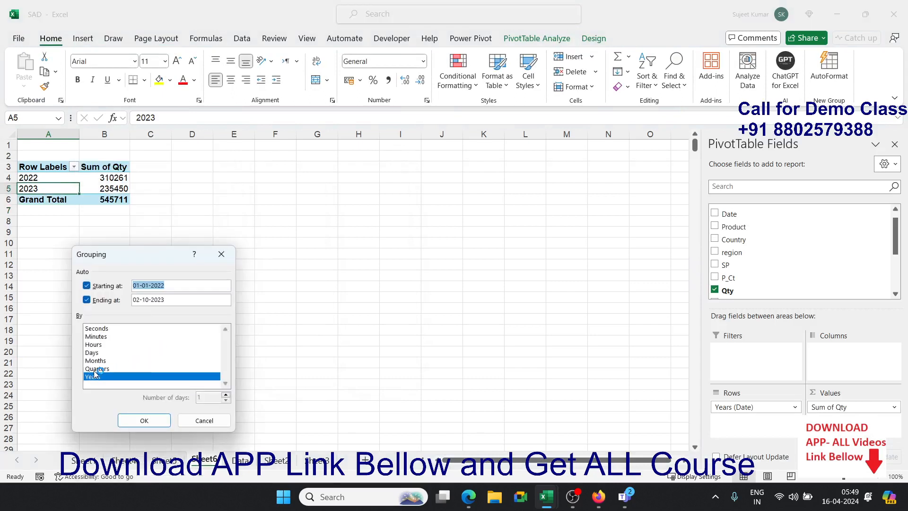
pyautogui.click(96, 360)
pyautogui.click(143, 420)
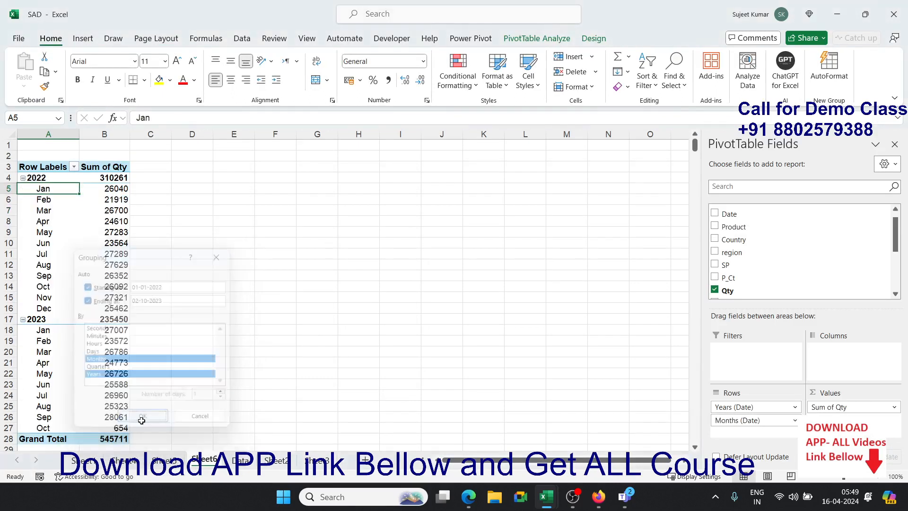
pyautogui.moveTo(750, 420); pyautogui.dragTo(847, 358)
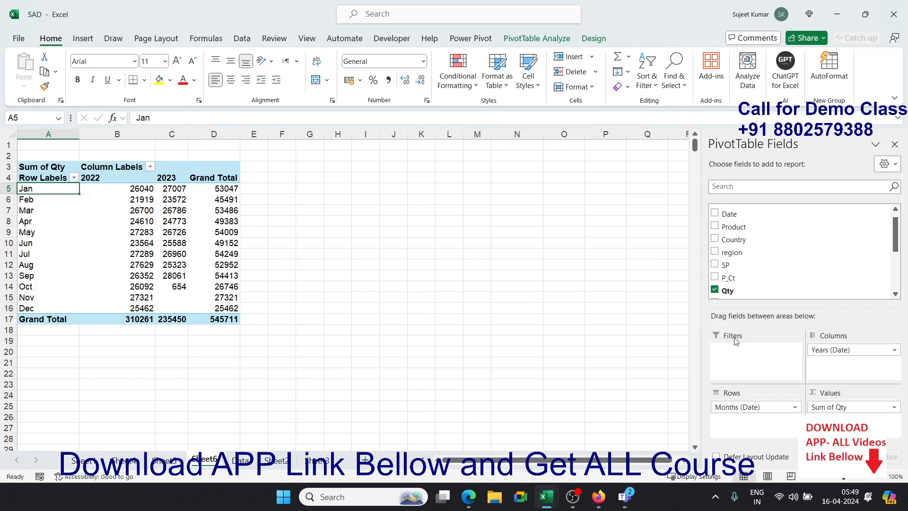
# Regroup the dates by Days only in 15-day intervals, and move Days (Date) from the columns to the rows.
pyautogui.click(31, 222)
pyautogui.rightClick(32, 222)
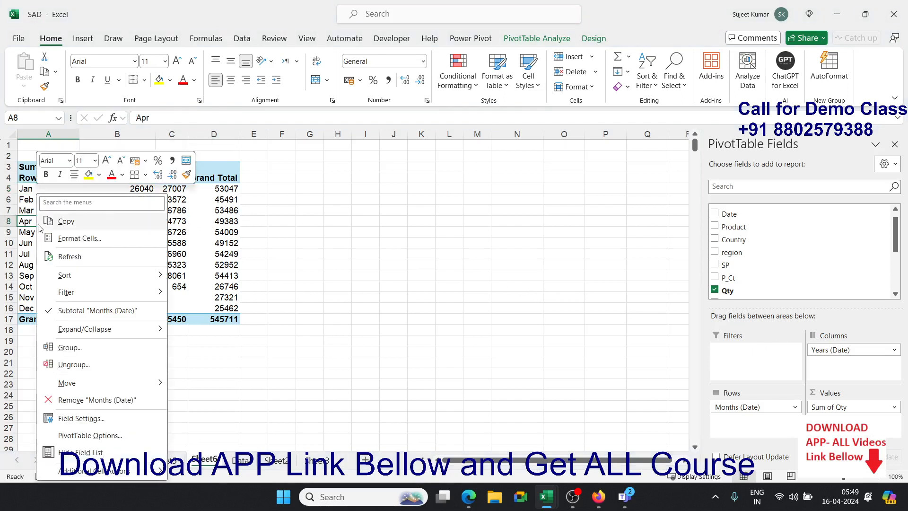
pyautogui.click(97, 349)
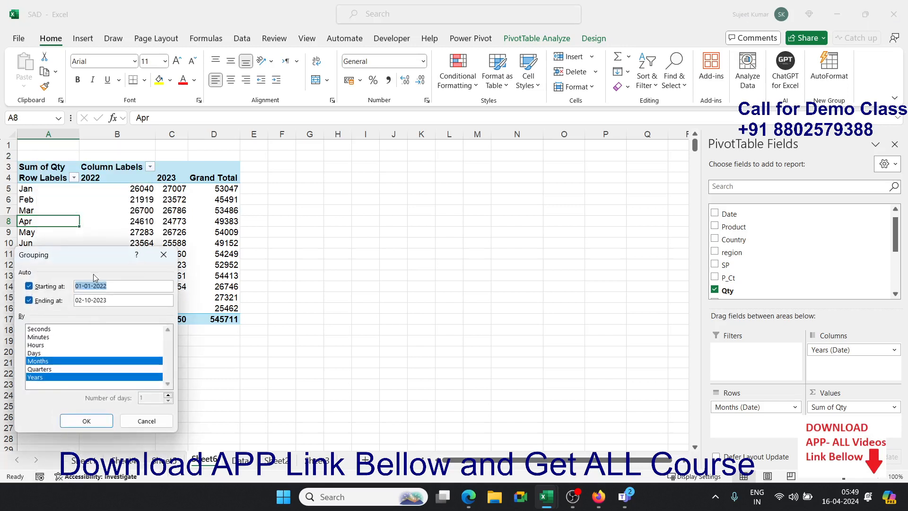
pyautogui.click(39, 353)
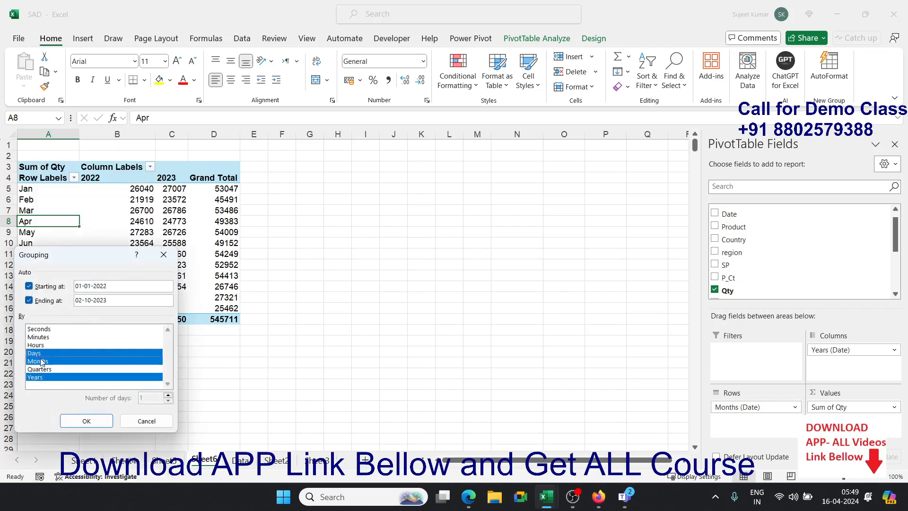
pyautogui.click(42, 362)
pyautogui.click(46, 376)
pyautogui.click(155, 398)
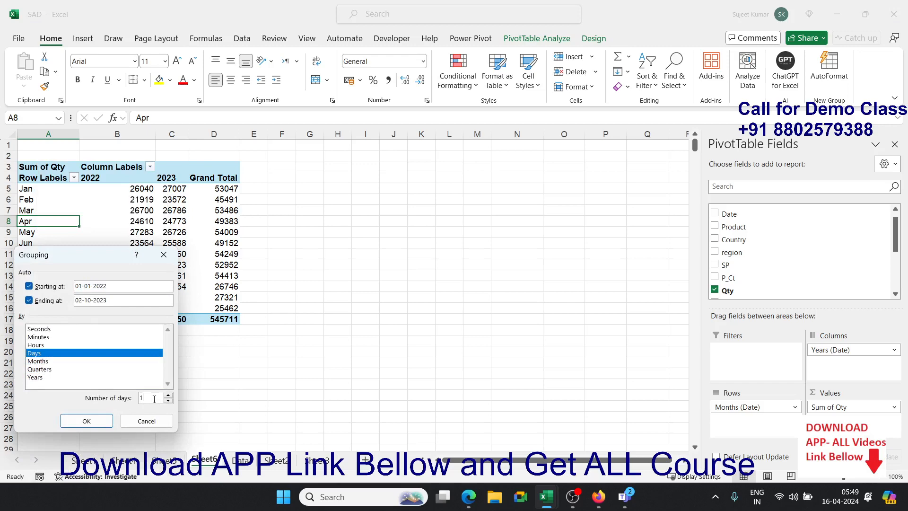
pyautogui.write('5')
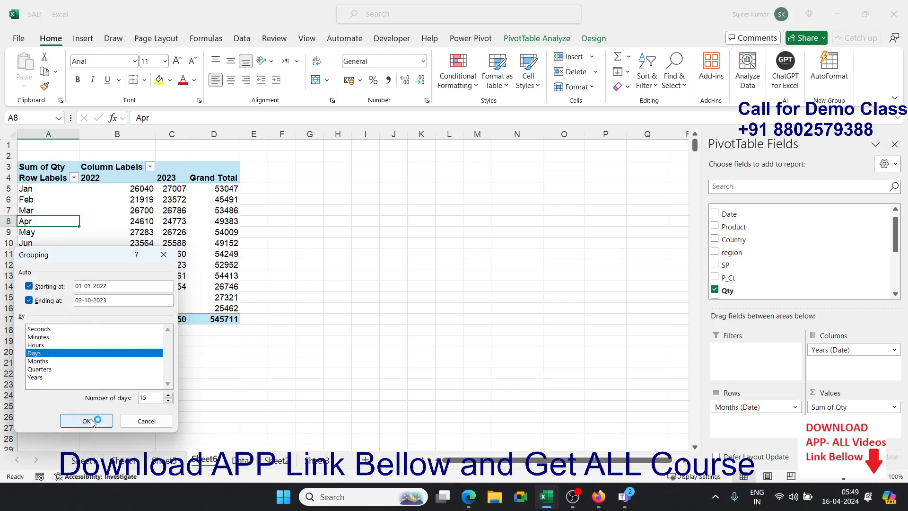
pyautogui.click(87, 421)
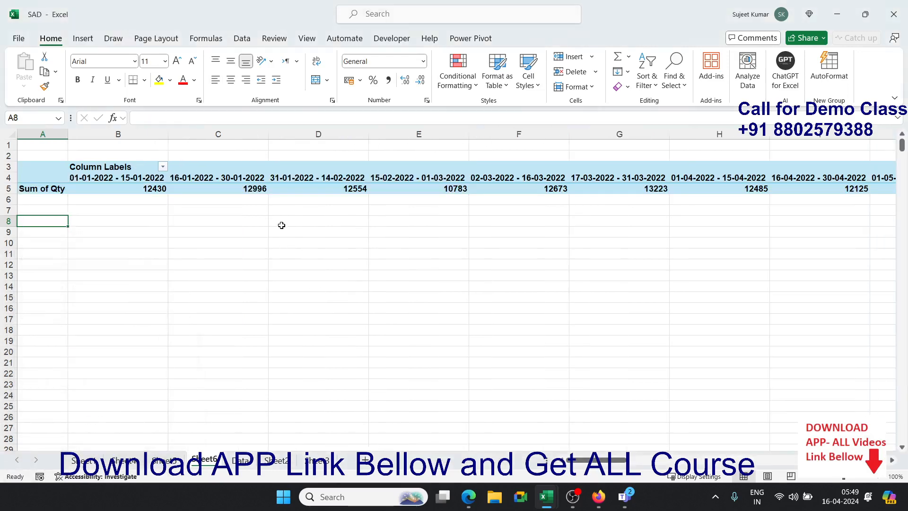
pyautogui.click(308, 188)
pyautogui.moveTo(845, 352); pyautogui.dragTo(759, 415)
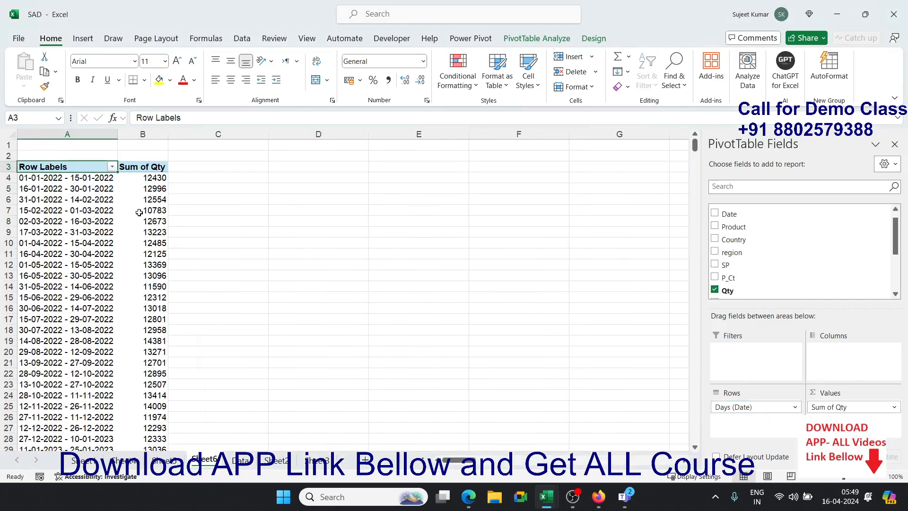